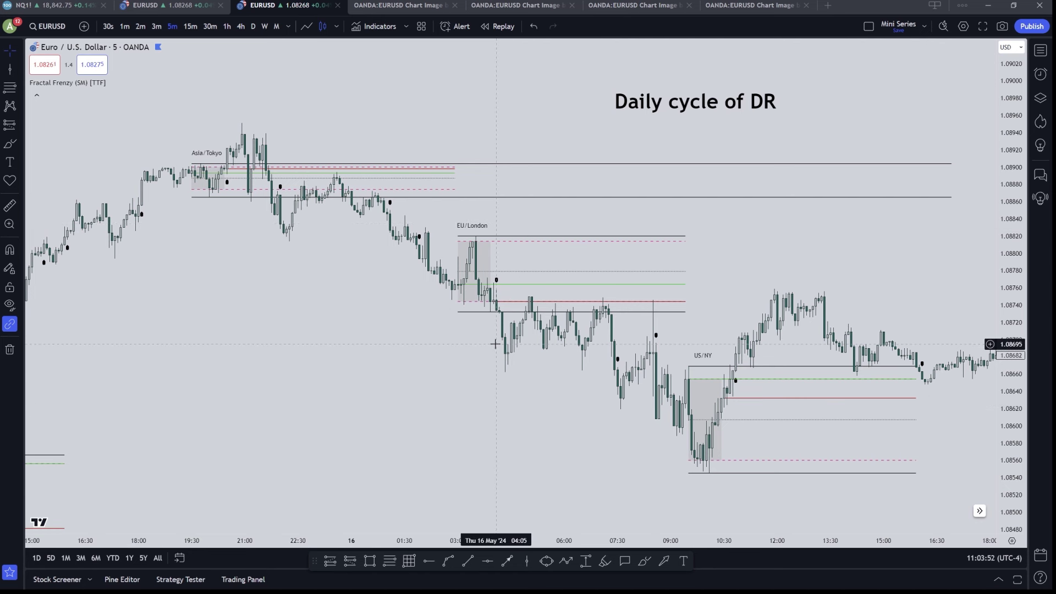
Step: Open the OANDA:EURUSD Bearish expansion model chart image with its Asia and London ranges
left_click(383, 6)
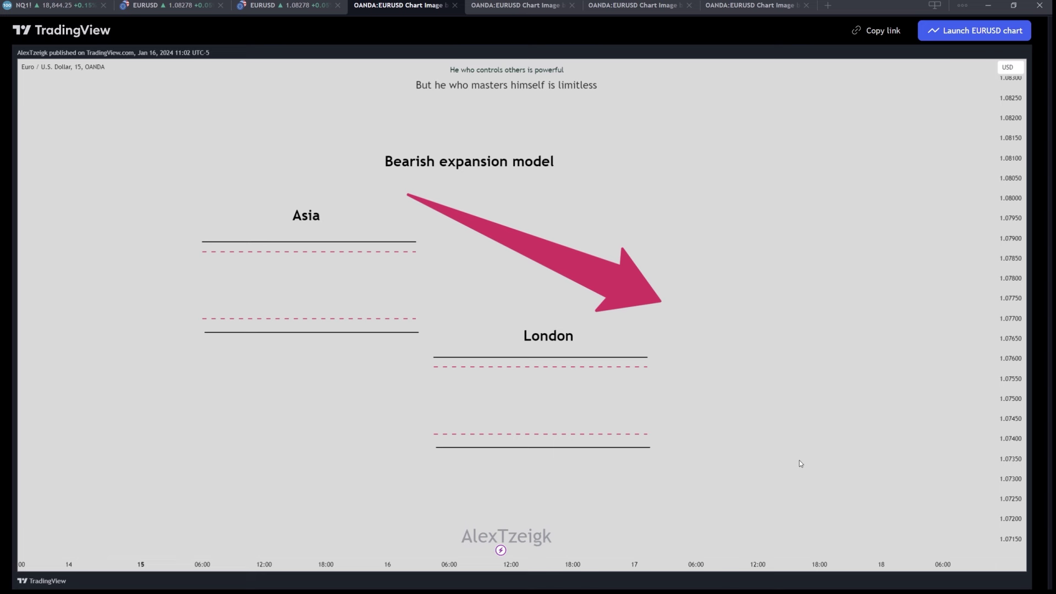
Step: View the Bullish expansion model chart image, then the Megaphone pattern image
left_click(510, 8)
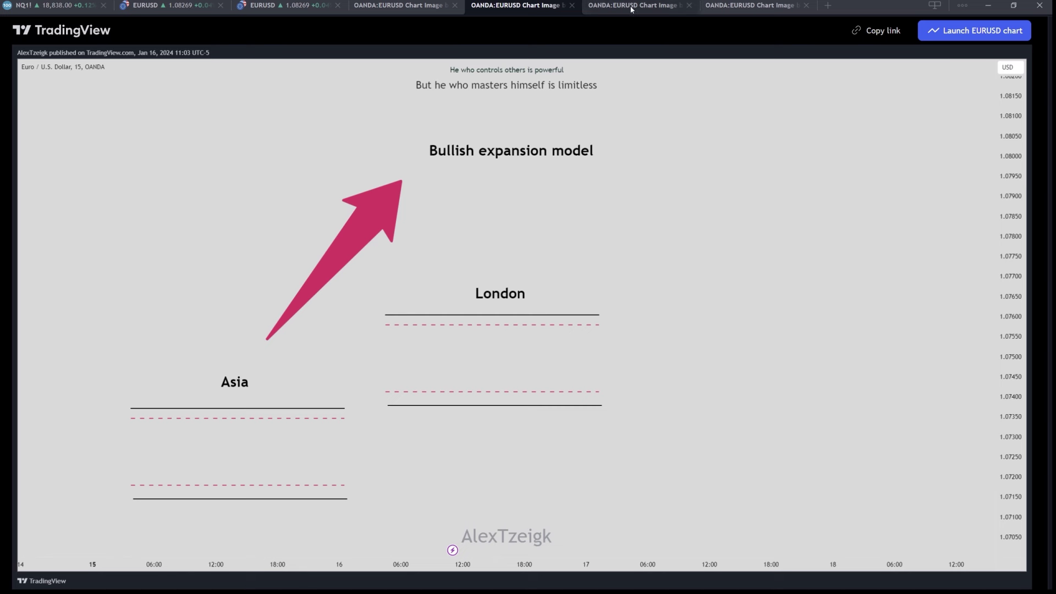
left_click(631, 9)
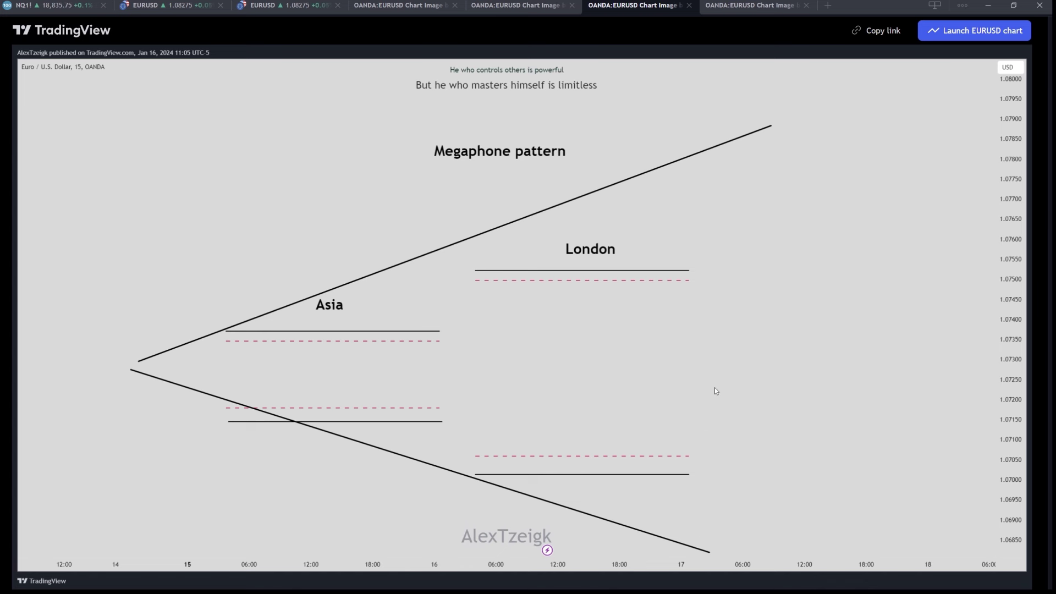
Step: Move on to the Contraction model chart image with Ctrl+Tab
key("ctrl+Tab")
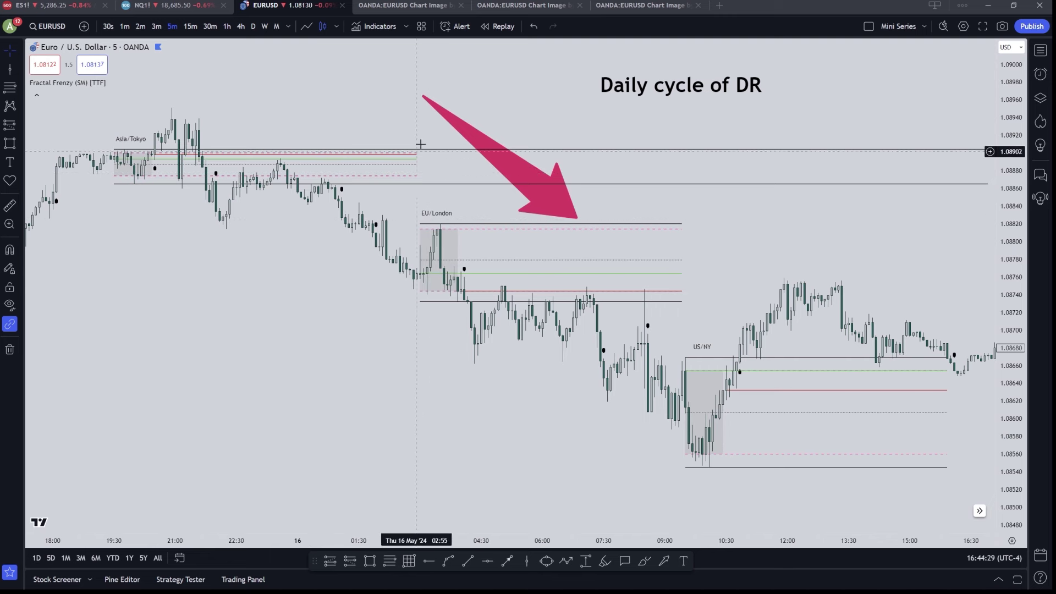
Step: Enter bar replay mode on the live EURUSD Daily cycle of DR chart
left_click(497, 26)
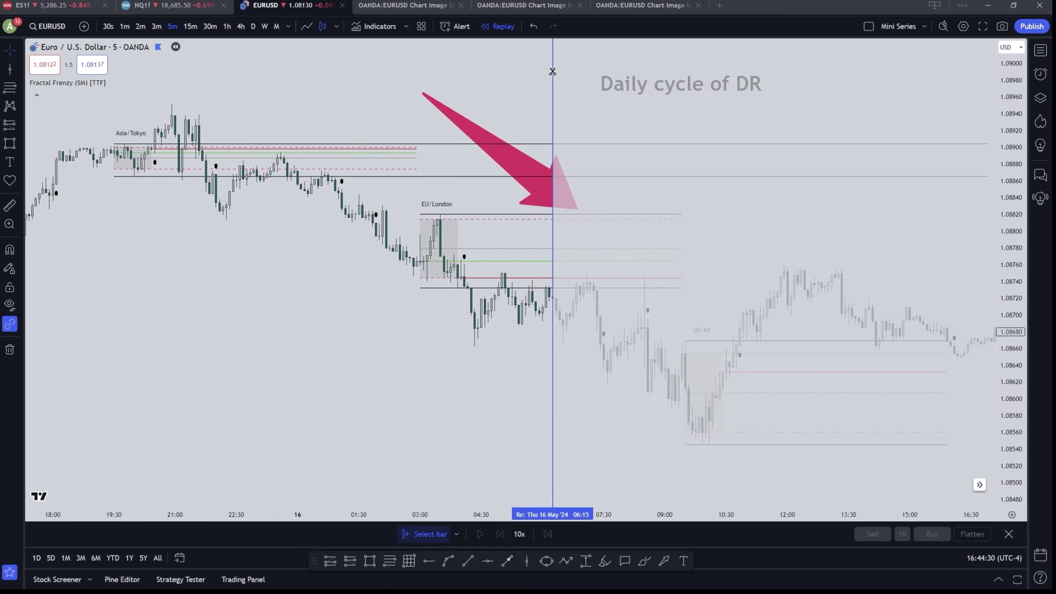
Step: Start the replay from about 05:10, zoom in, and advance one bar
left_click(507, 209)
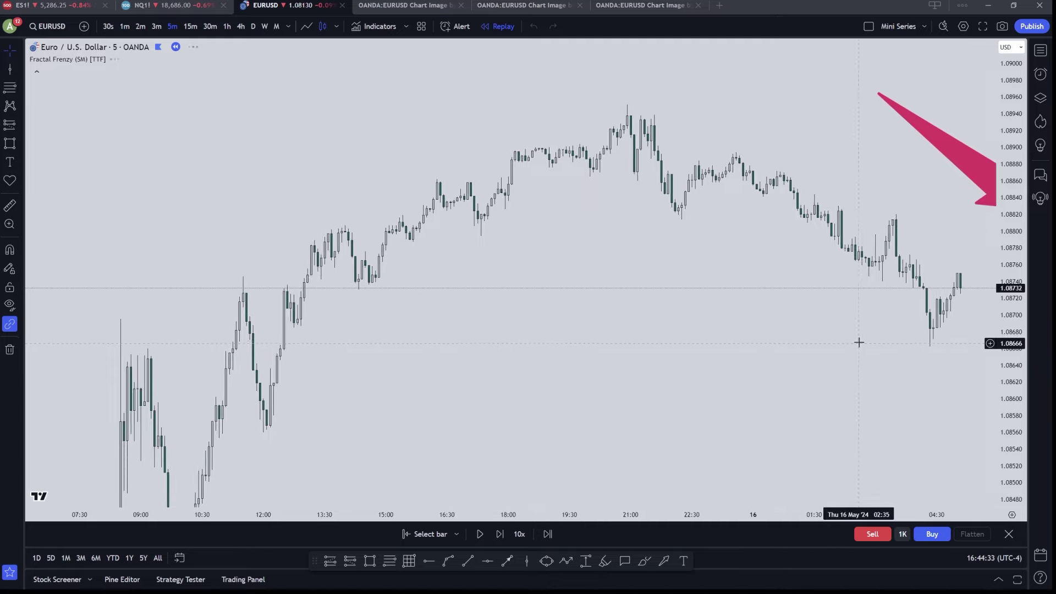
scroll(872, 358, "up", 2)
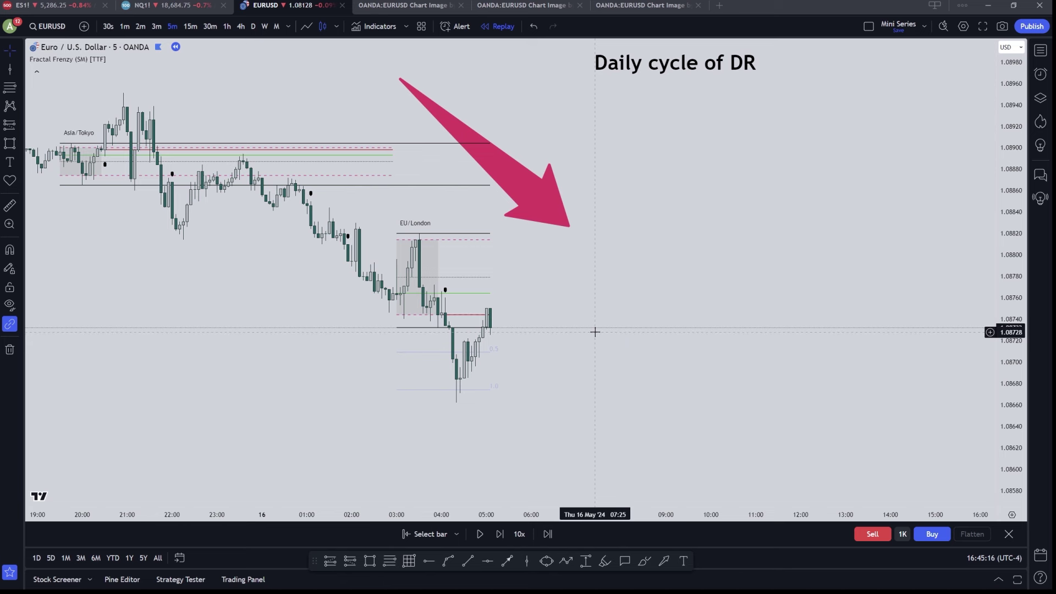
left_click(500, 534)
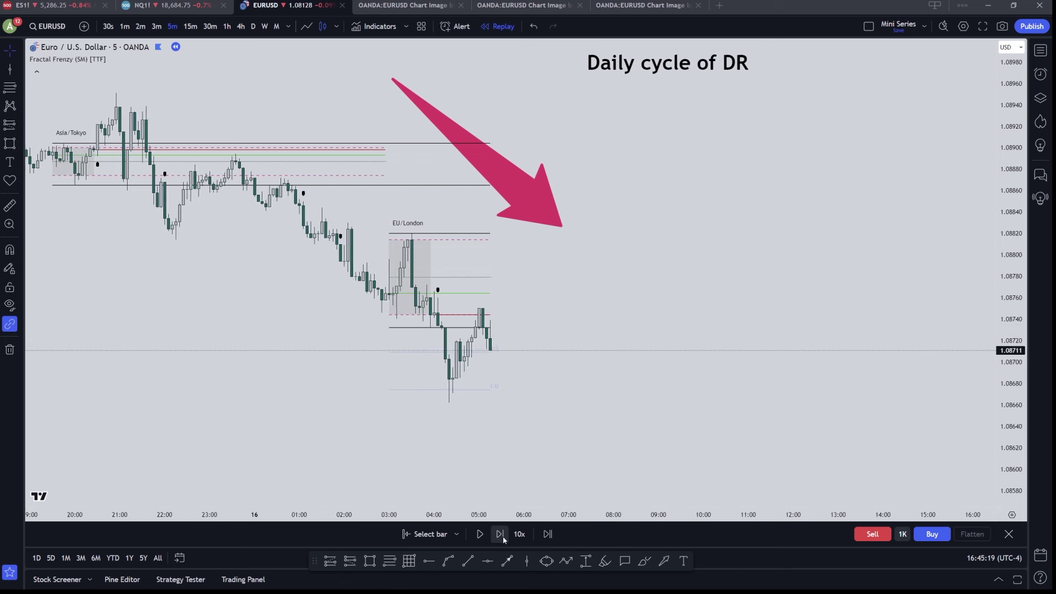
Step: Step the replay forward candle by candle through the early London session
left_click(499, 534)
left_click(499, 534)
left_click(499, 534)
left_click(499, 534)
left_click(499, 534)
left_click(503, 540)
left_click(503, 540)
left_click(503, 539)
left_click(502, 539)
left_click(502, 539)
left_click(503, 539)
left_click(503, 540)
left_click(499, 534)
left_click(499, 534)
left_click(499, 534)
left_click(499, 534)
left_click(499, 534)
left_click(499, 534)
left_click(501, 536)
left_click(500, 535)
left_click(500, 535)
left_click(500, 535)
left_click(501, 536)
Step: Leave room ahead of price and fast-forward the replay to about 11:00
left_click_drag(566, 299, 702, 297)
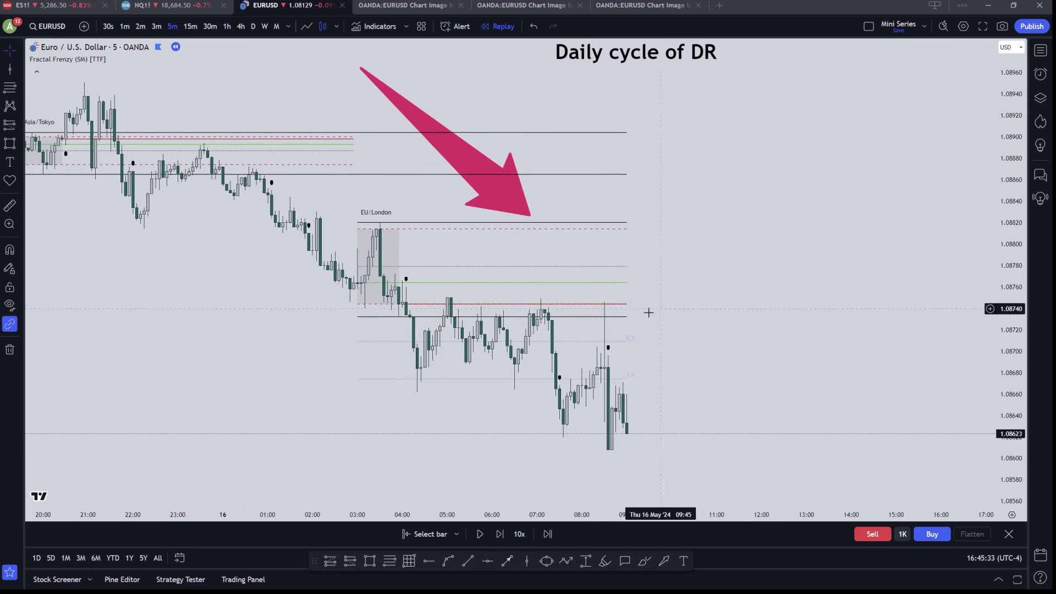
scroll(441, 387, "down", 2)
scroll(441, 387, "up", 2)
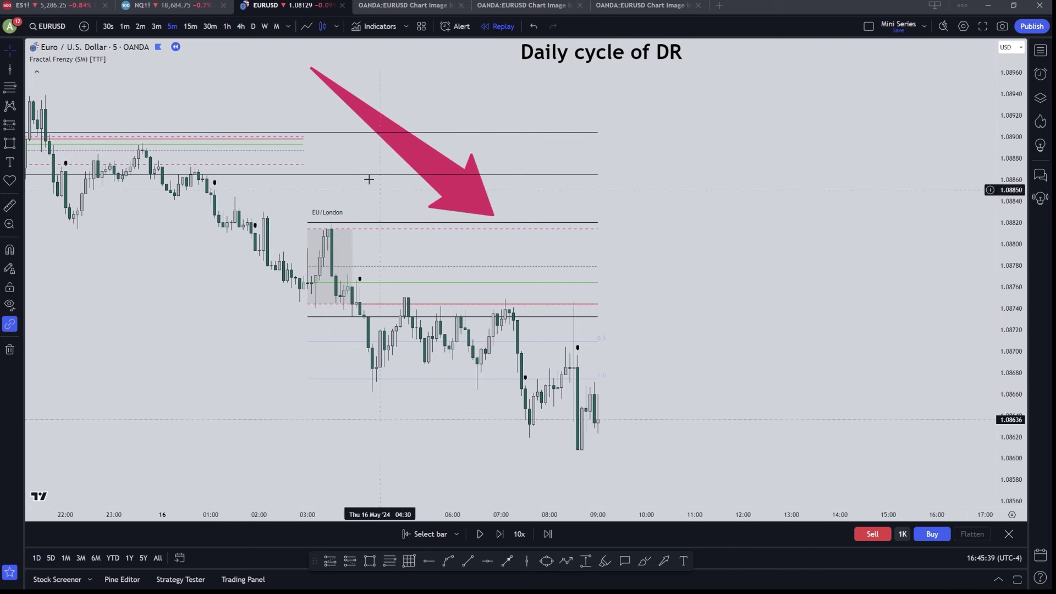
left_click_drag(699, 374, 636, 326)
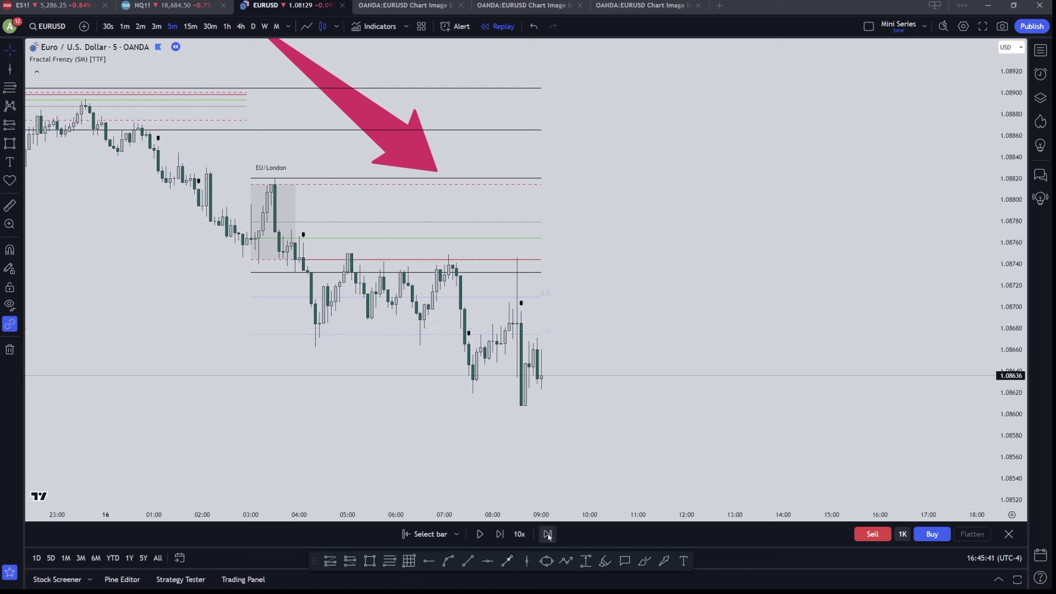
left_click(499, 534)
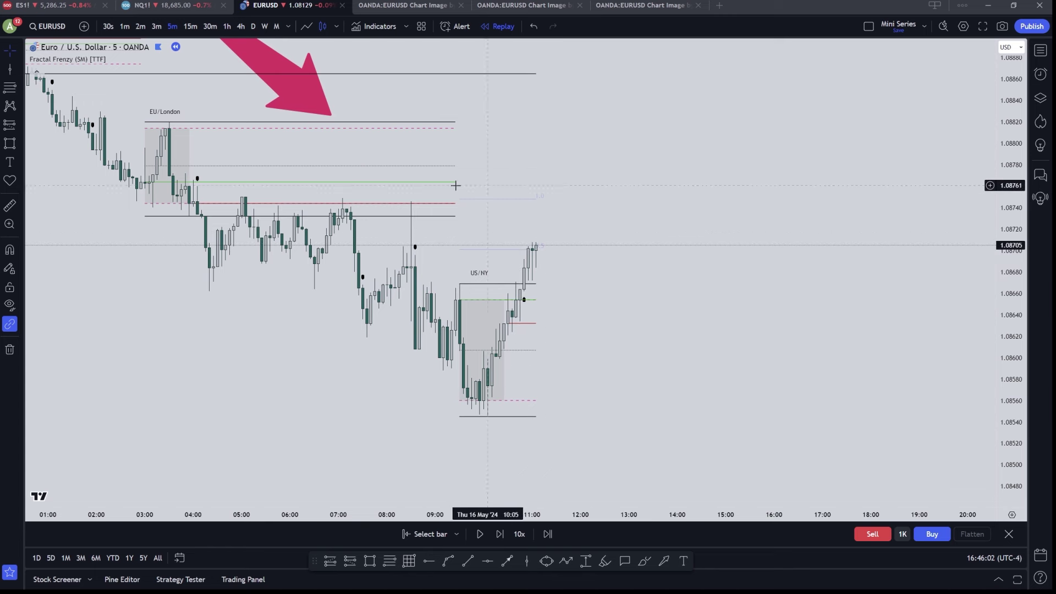
left_click_drag(221, 280, 384, 302)
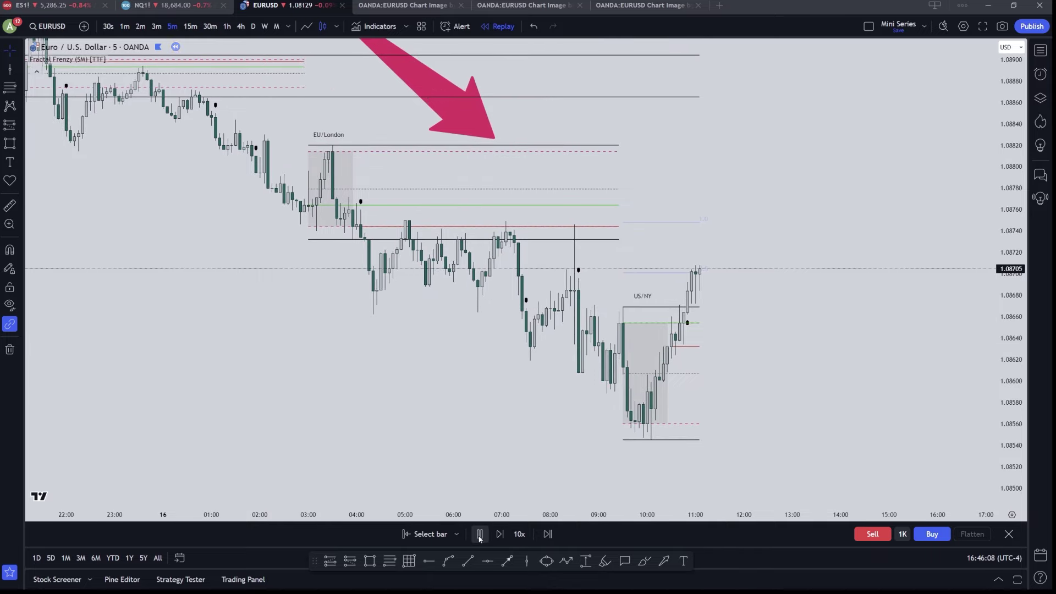
Step: Play and step the replay past 12:00, pausing around 16:20 in the afternoon
left_click(479, 534)
left_click(479, 533)
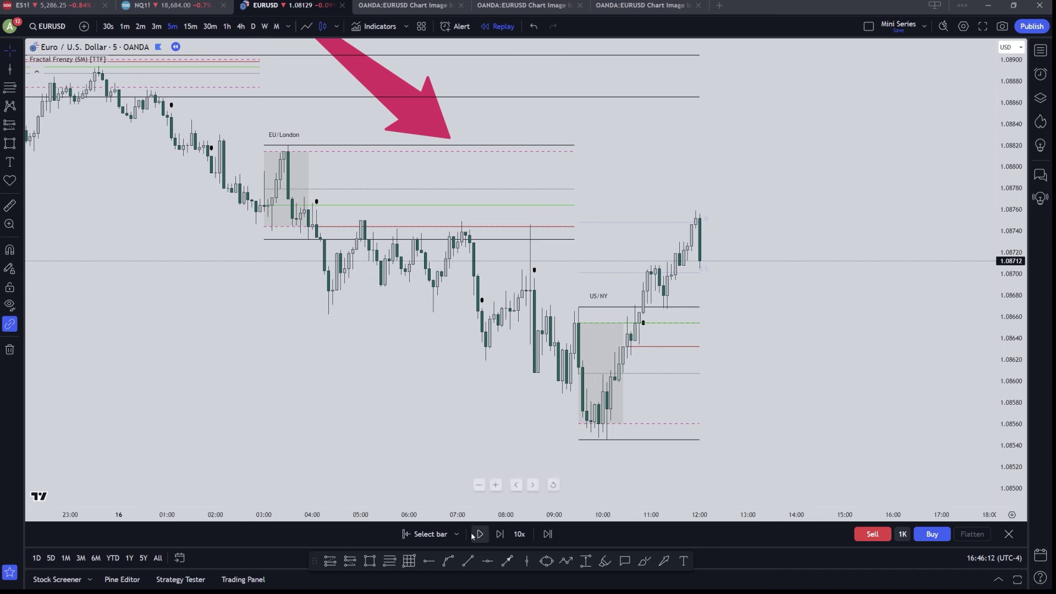
left_click(500, 534)
left_click(499, 534)
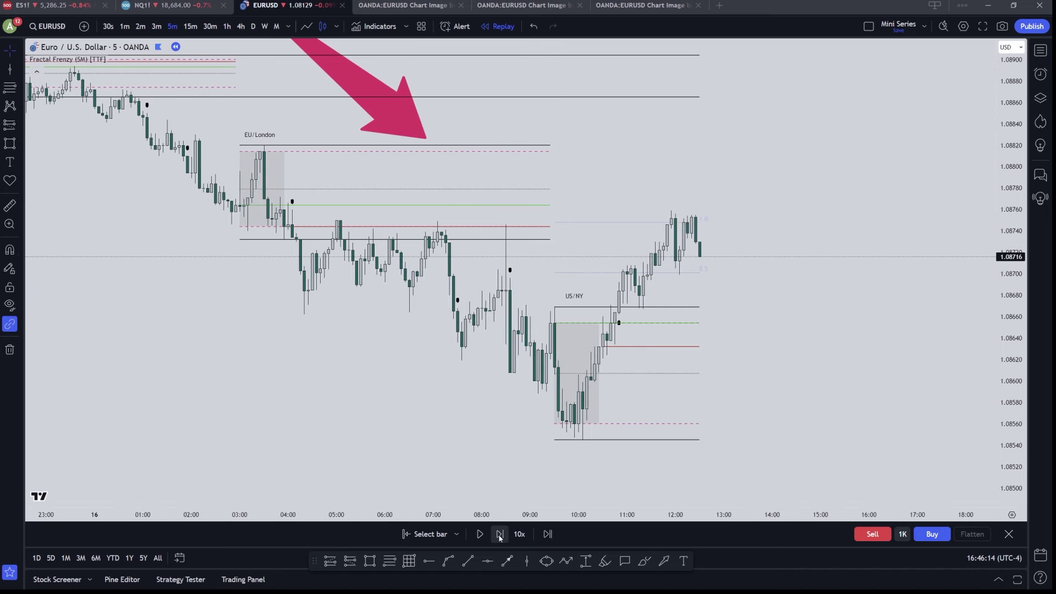
left_click(499, 534)
left_click(499, 534)
left_click(480, 533)
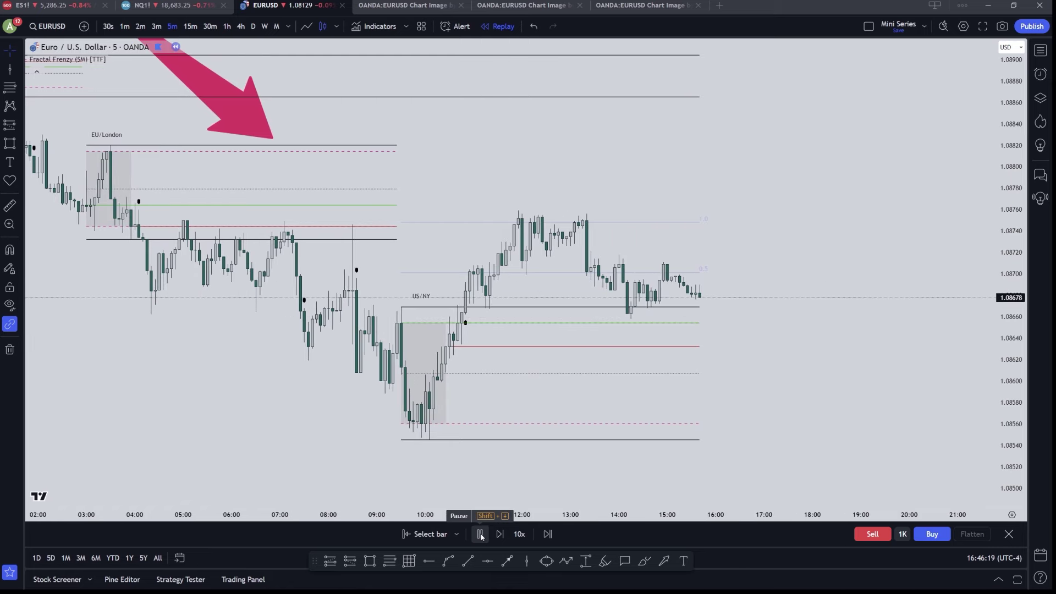
left_click(479, 534)
scroll(566, 401, "down", 3)
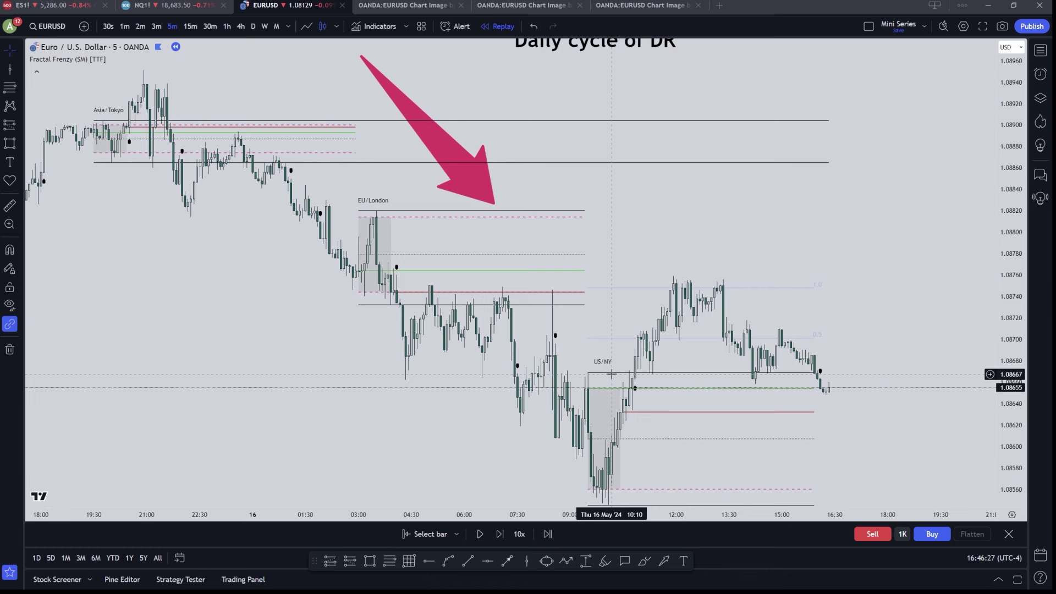
scroll(612, 374, "up", 1)
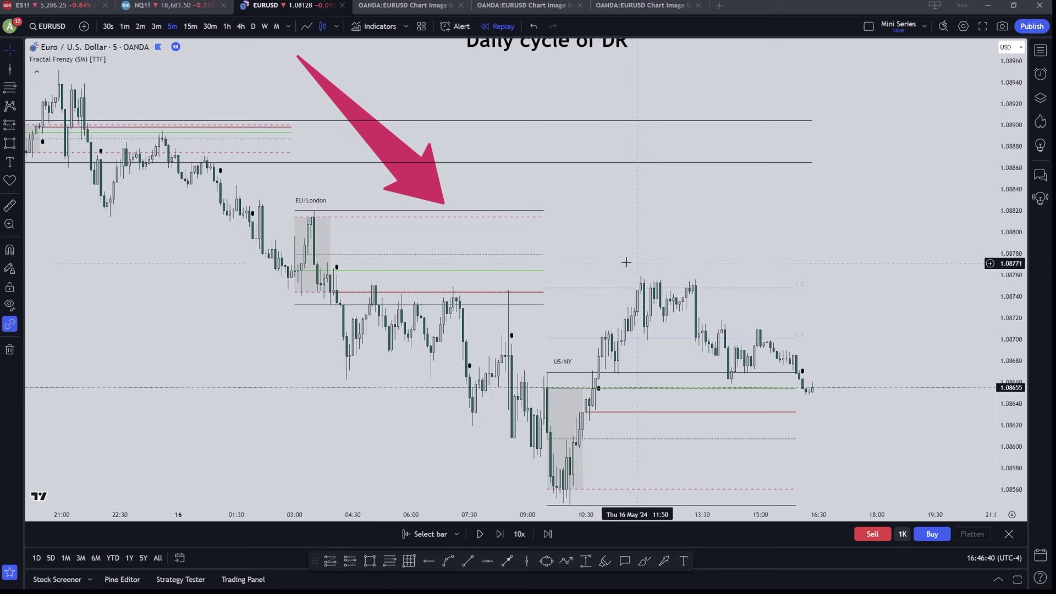
scroll(643, 291, "up", 4)
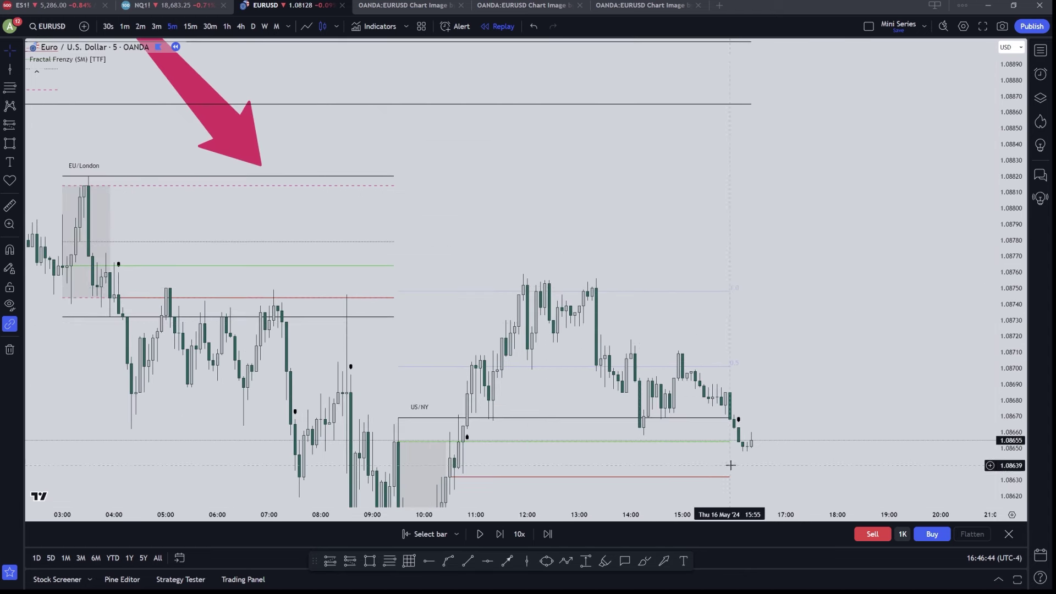
scroll(569, 398, "down", 3)
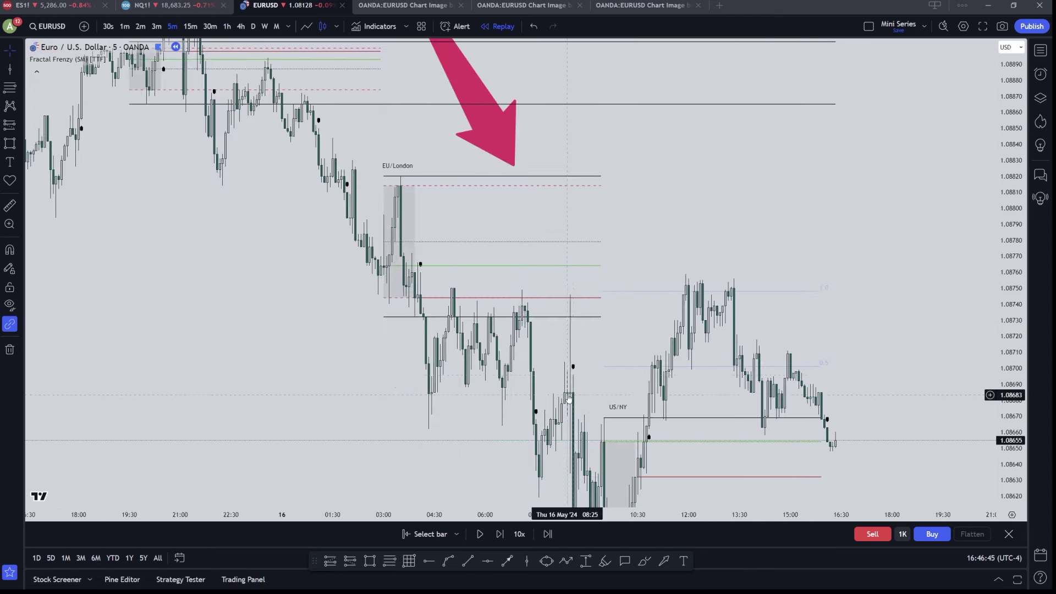
double_click(1014, 190)
scroll(684, 290, "left", 2)
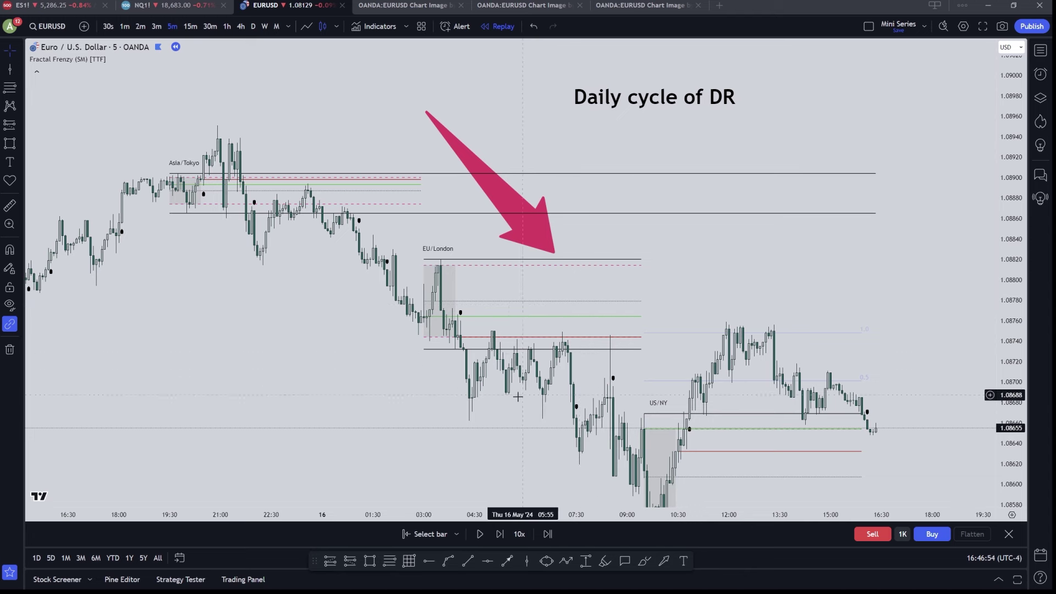
scroll(611, 341, "right", 2)
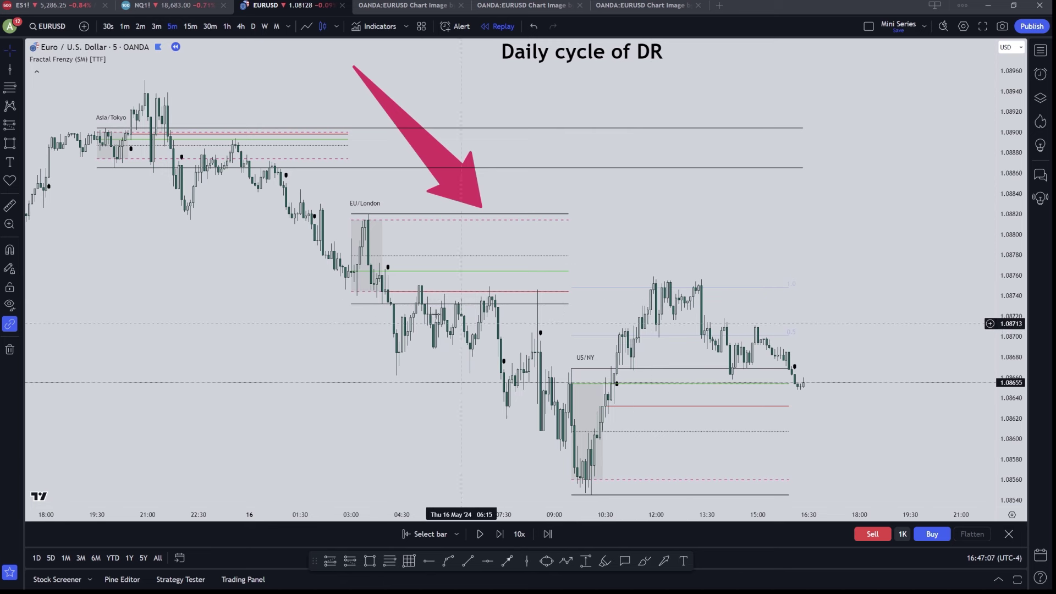
left_click_drag(291, 267, 339, 319)
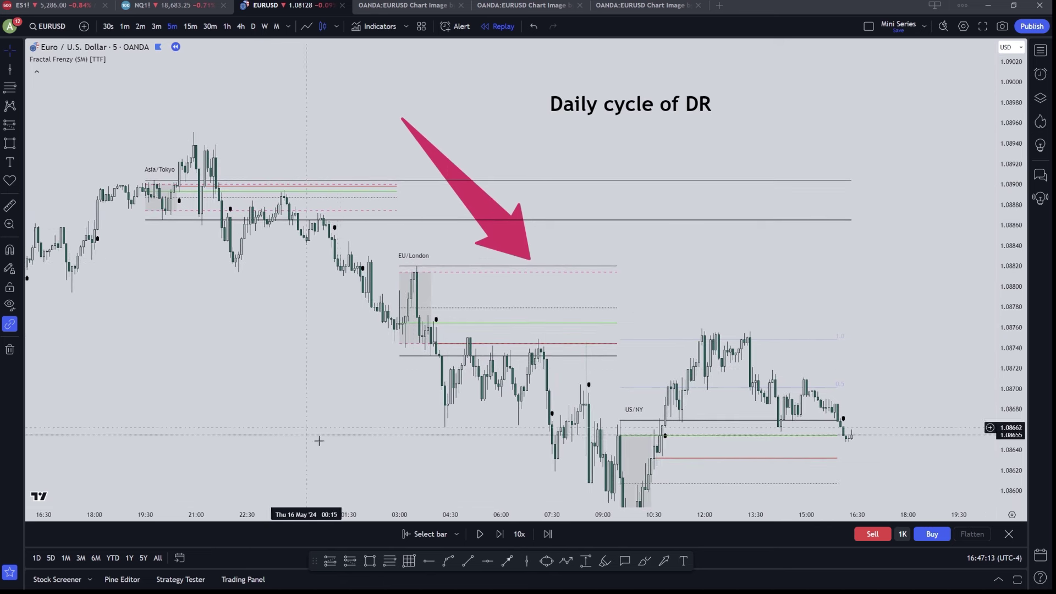
Step: Draw a rectangle over the Asia range levels and apply the 4.Asia DR/IDR template
key("alt+shift+r")
left_click_drag(143, 209, 820, 220)
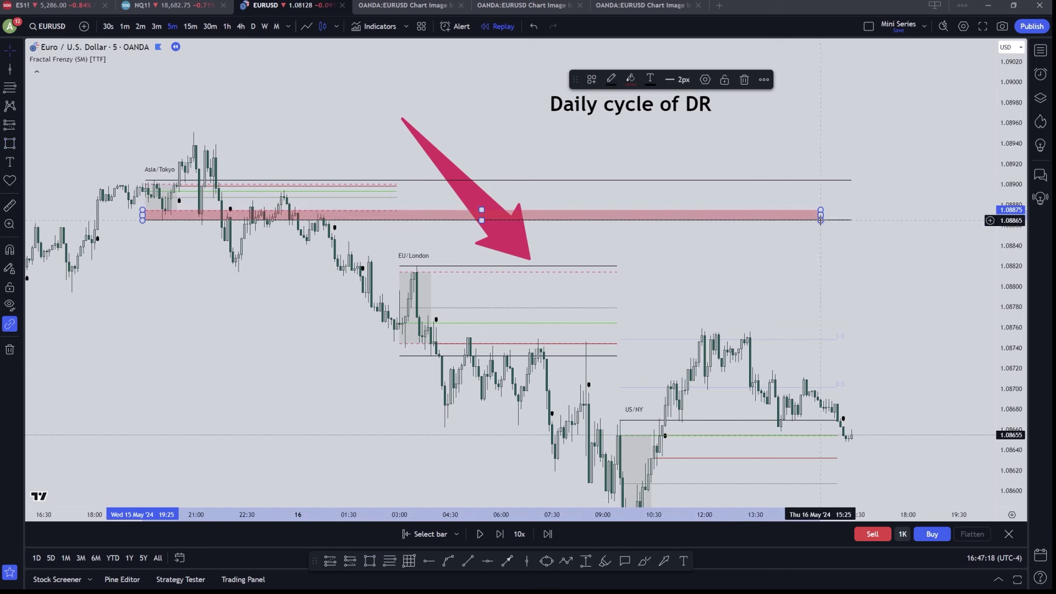
left_click(591, 79)
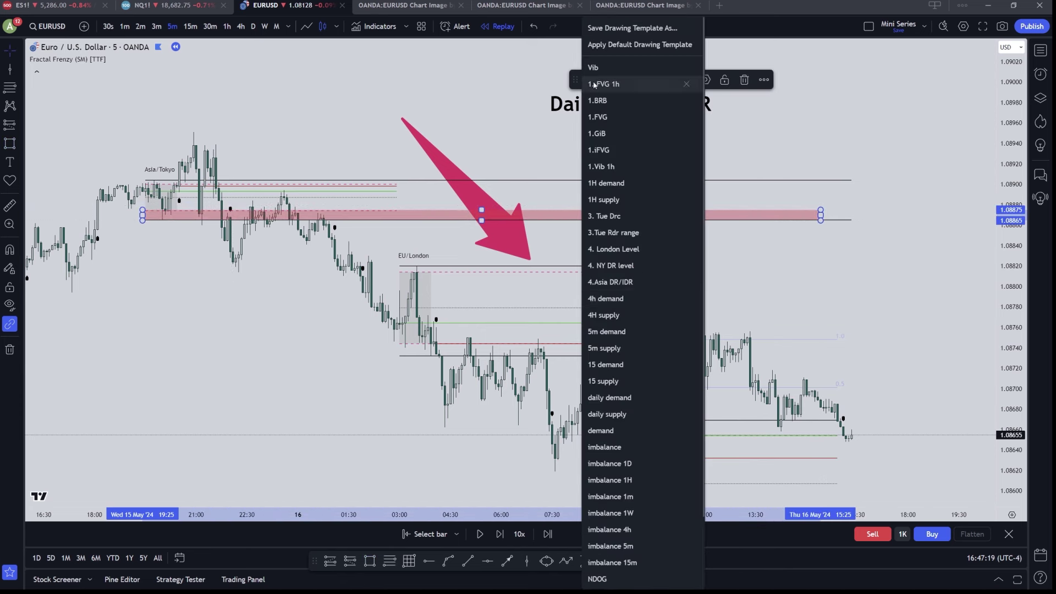
left_click(617, 282)
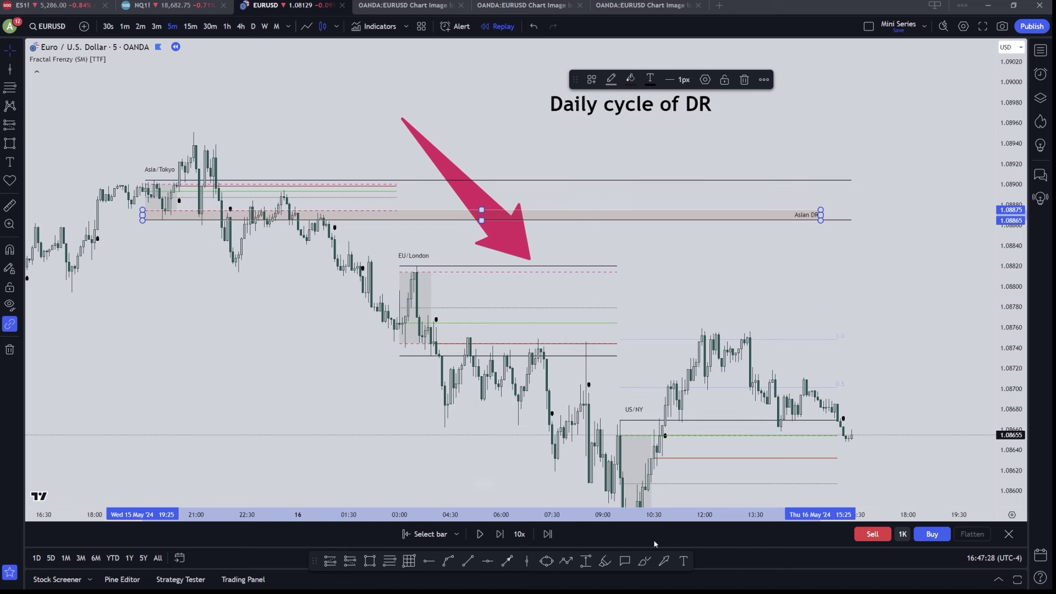
Step: Move the pink arrow lower left pointing down, and add an upward arrow above Asia
left_click(528, 257)
left_click_drag(528, 257, 220, 424)
left_click_drag(191, 268, 217, 319)
left_click(280, 349)
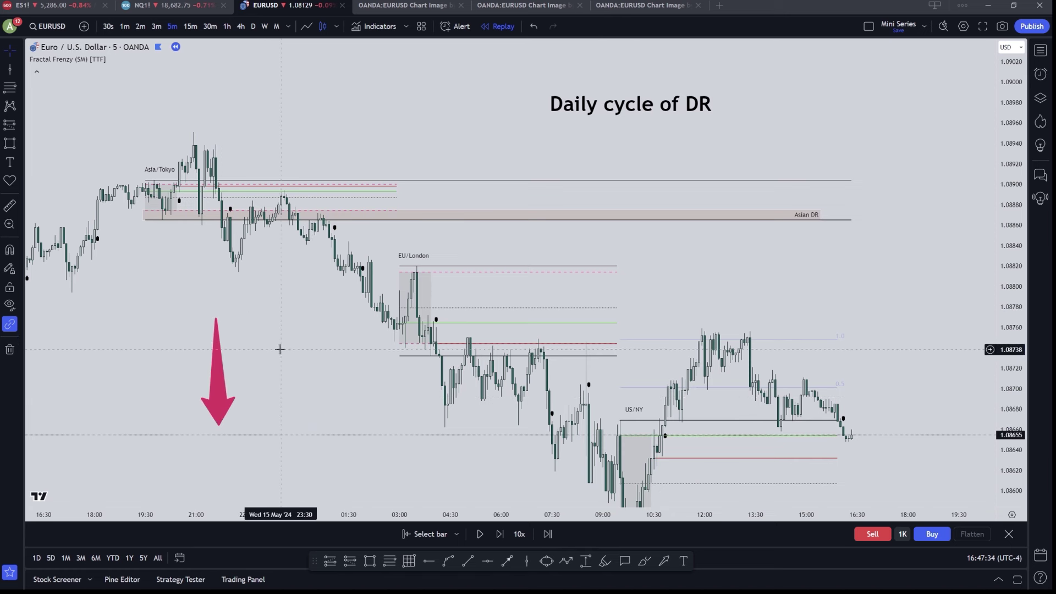
left_click(664, 560)
left_click_drag(308, 170, 308, 75)
Step: Brush a red X above the Asian DR zone and red circles around Asia and London ranges
left_click(641, 562)
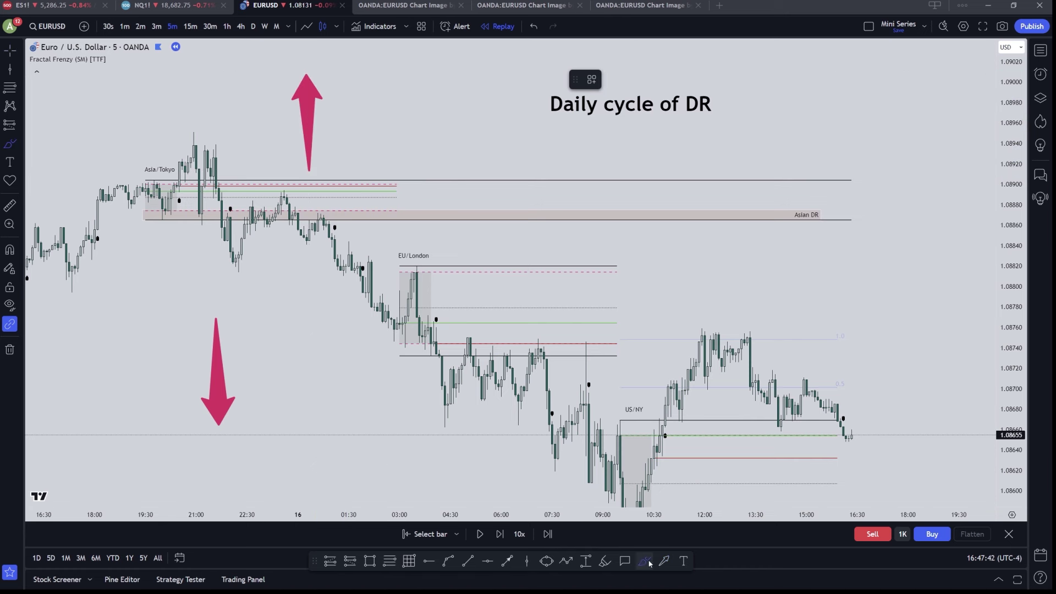
mouse_move(434, 185)
left_mouse_down()
mouse_move(465, 206)
mouse_move(434, 206)
left_mouse_up()
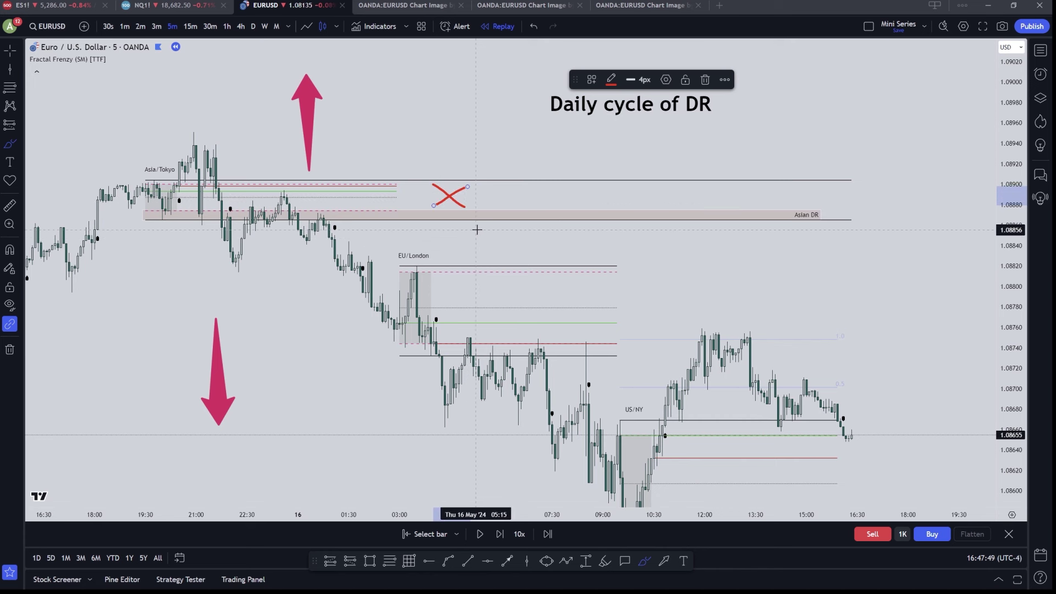
left_click_drag(343, 157, 295, 156)
mouse_move(548, 250)
left_mouse_down()
mouse_move(506, 400)
mouse_move(609, 257)
left_mouse_up()
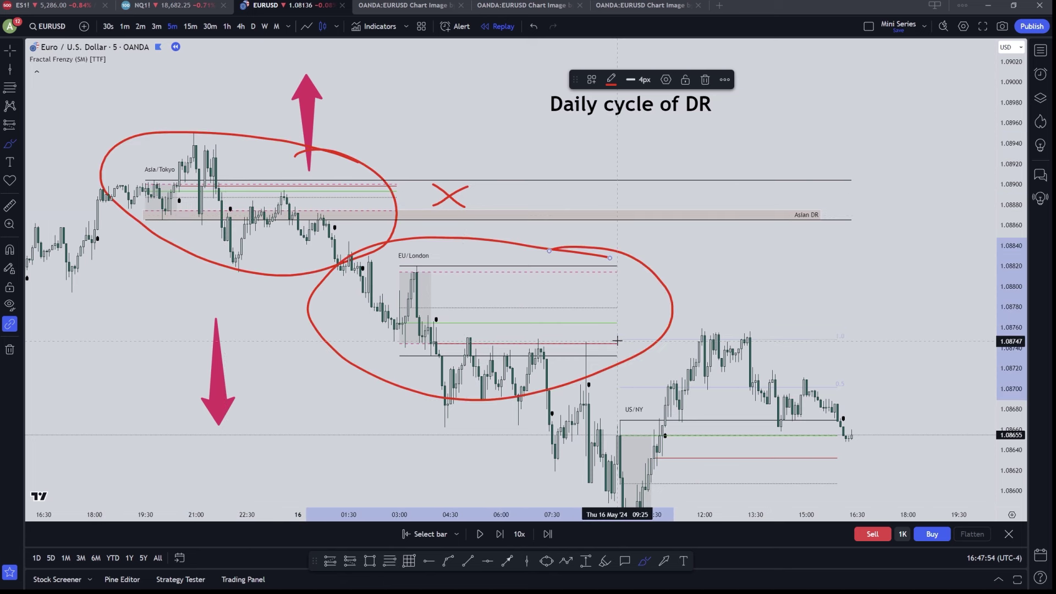